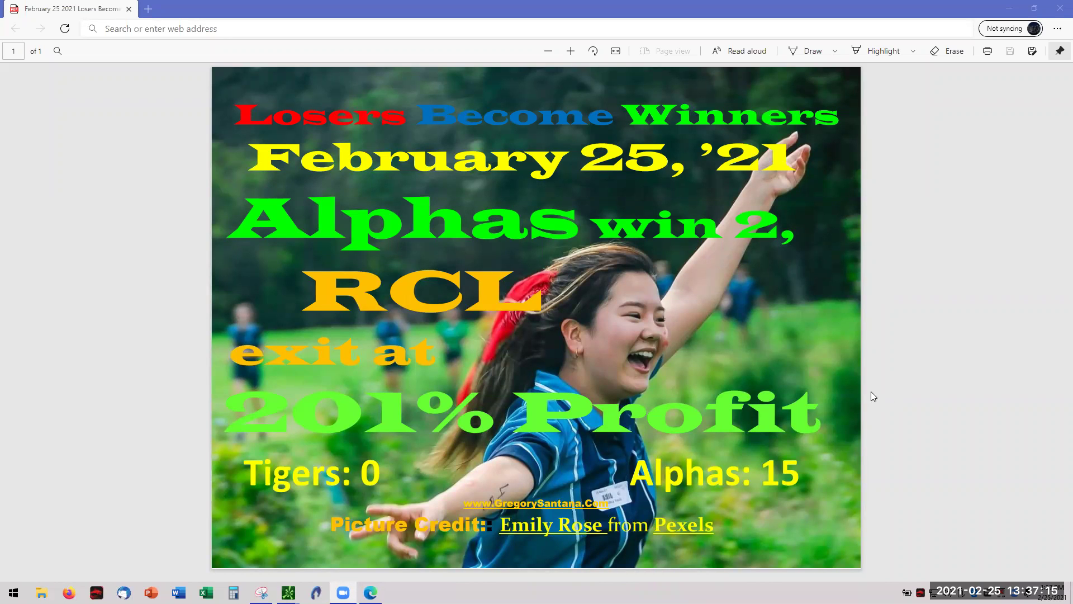
- Minimize the Edge summary slide to reveal the thinkorswim RCL chart and account windows
click(1010, 9)
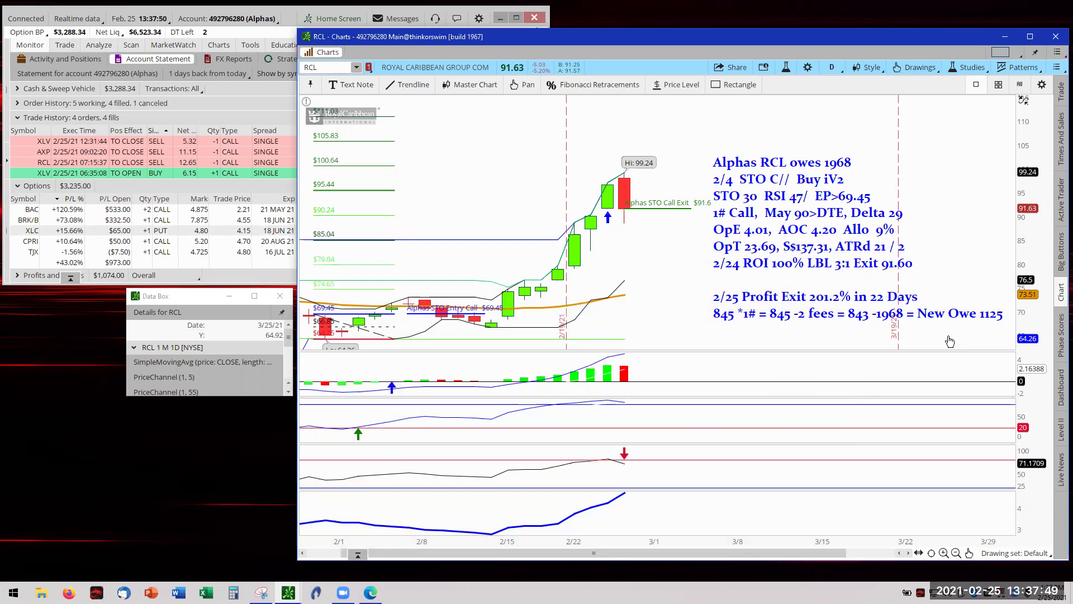
mouse_move(950, 341)
mouse_down()
mouse_move(932, 335)
mouse_move(951, 336)
mouse_up()
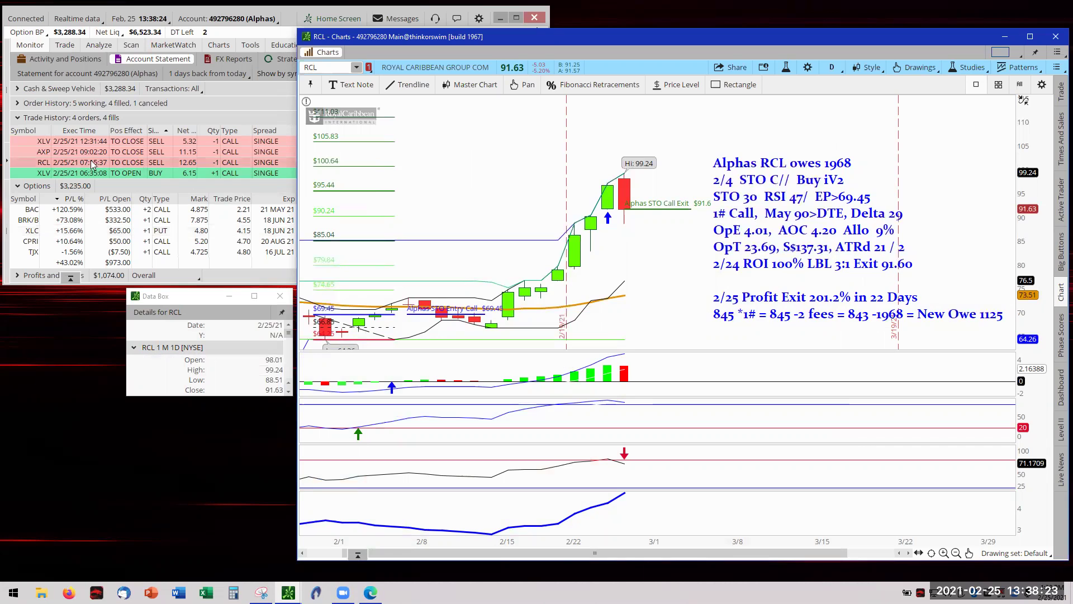
- Switch the chart to AXP and move its New Owe 1213 note up and left, beside the latest candles
click(356, 67)
click(378, 113)
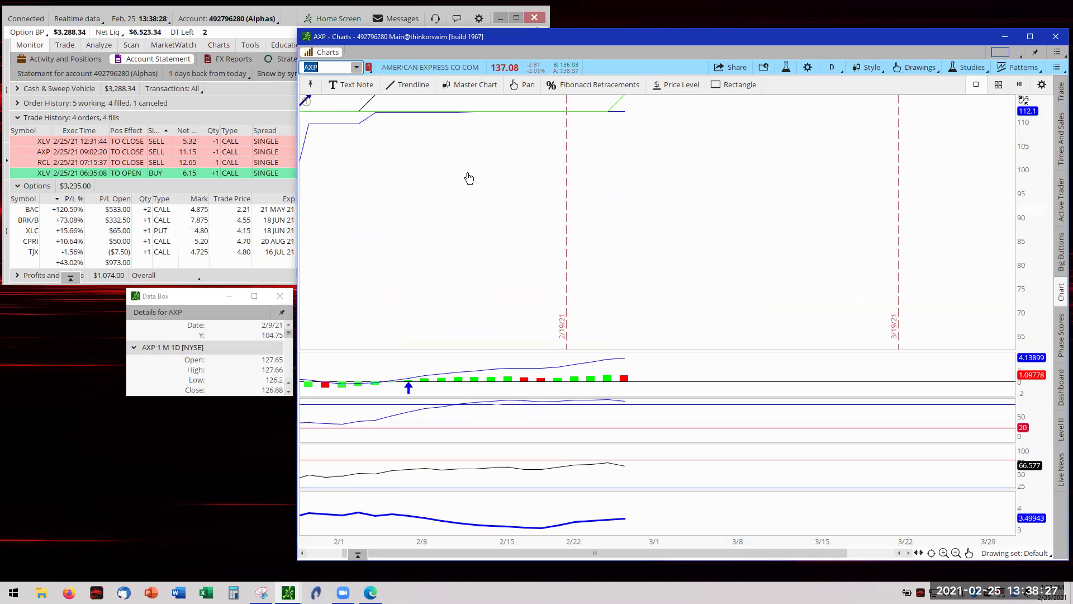
right_click(474, 188)
click(431, 189)
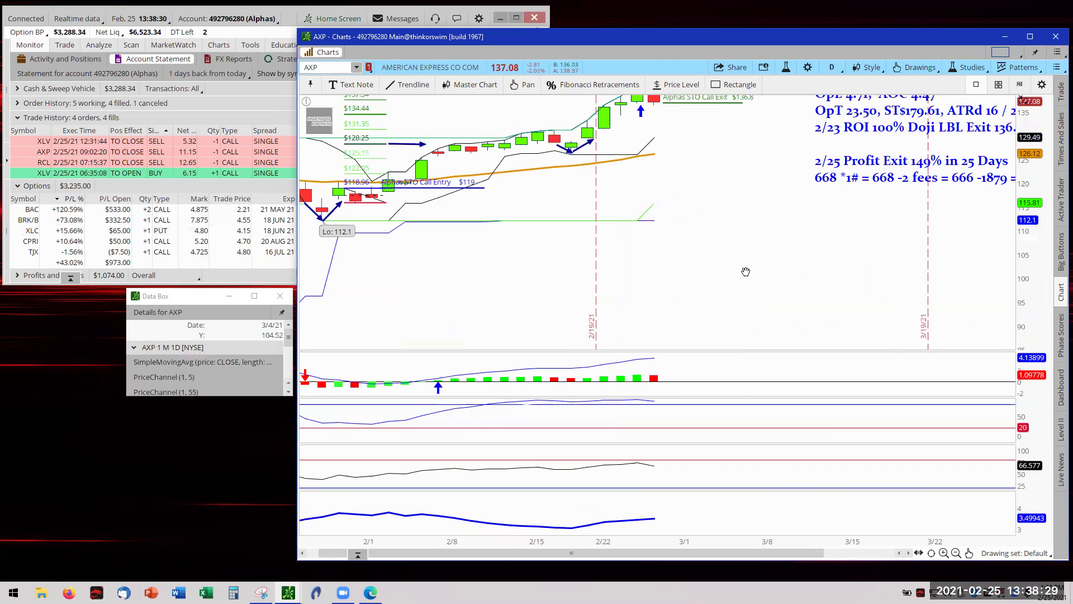
scroll(327, 326, up, 3)
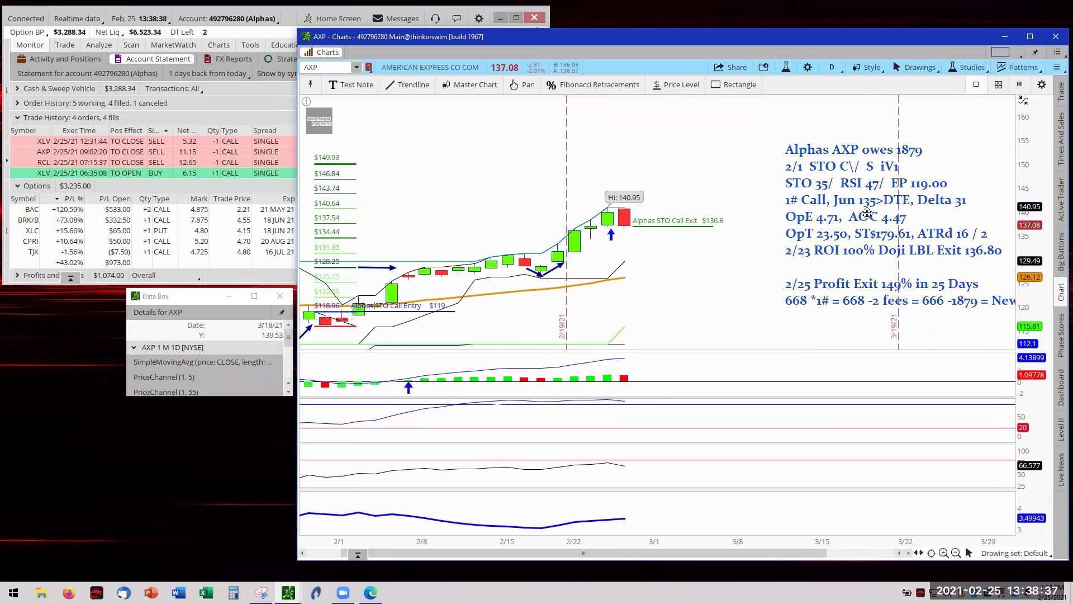
drag(849, 222, 802, 226)
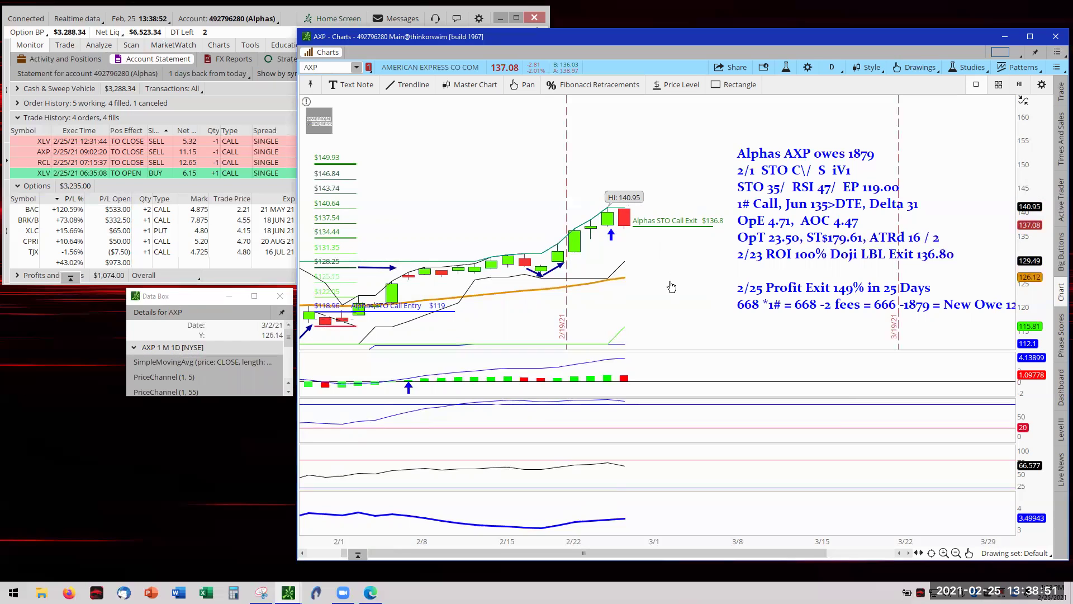
drag(703, 264, 686, 266)
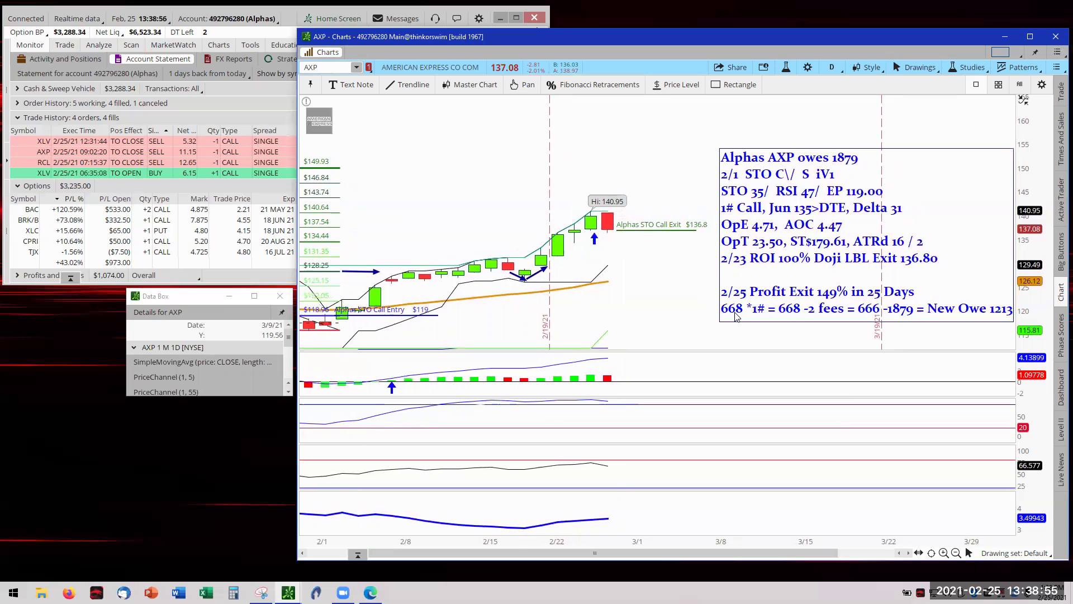
drag(775, 193, 749, 142)
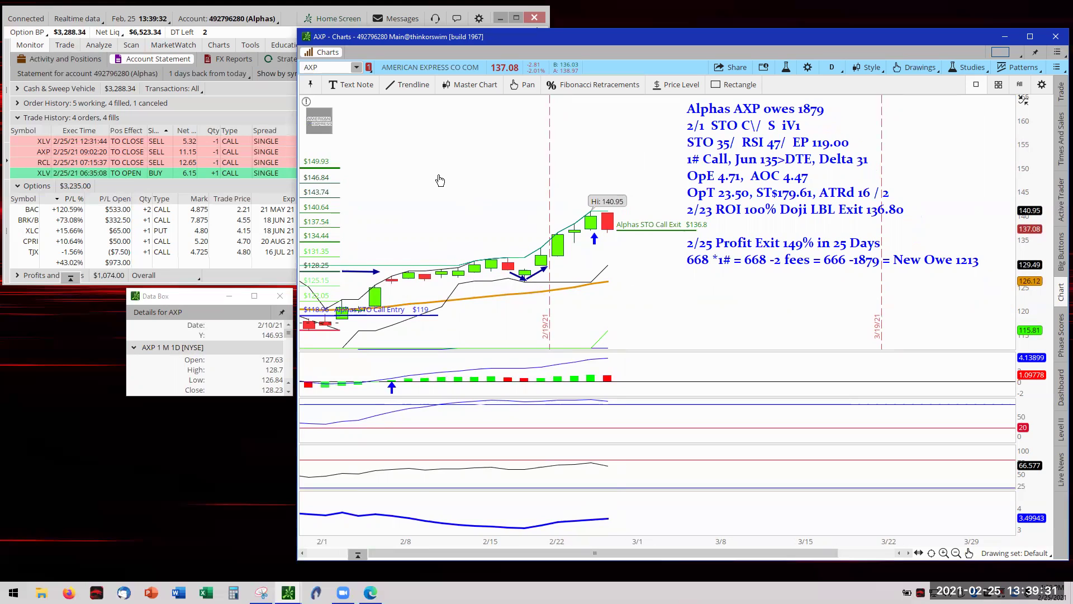
- Switch back to RCL, autozoom the chart, and move its trade note right of the latest candles
click(356, 68)
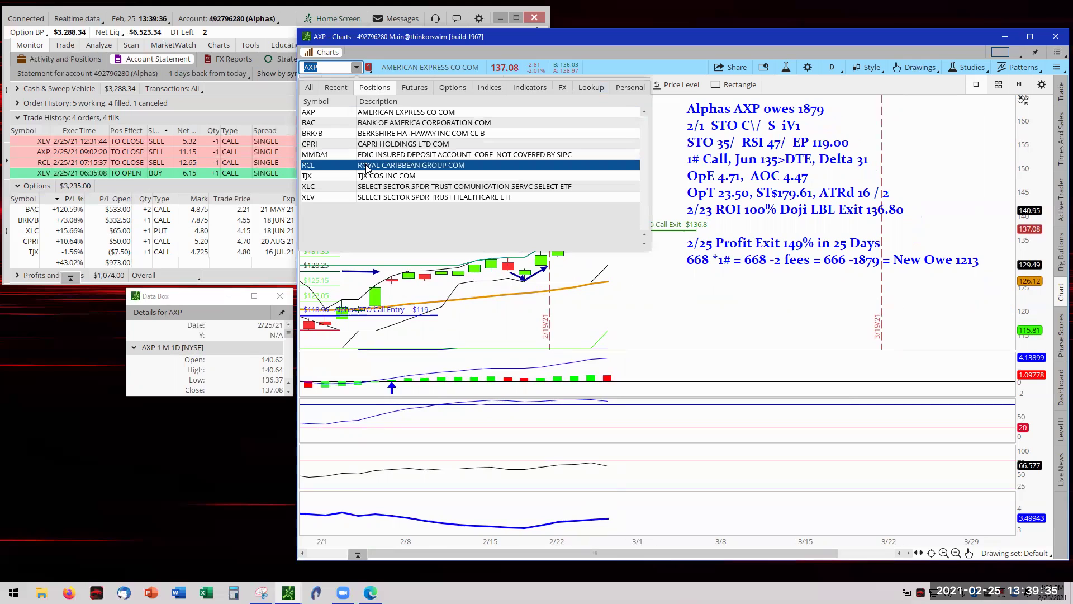
click(367, 166)
right_click(461, 232)
click(485, 247)
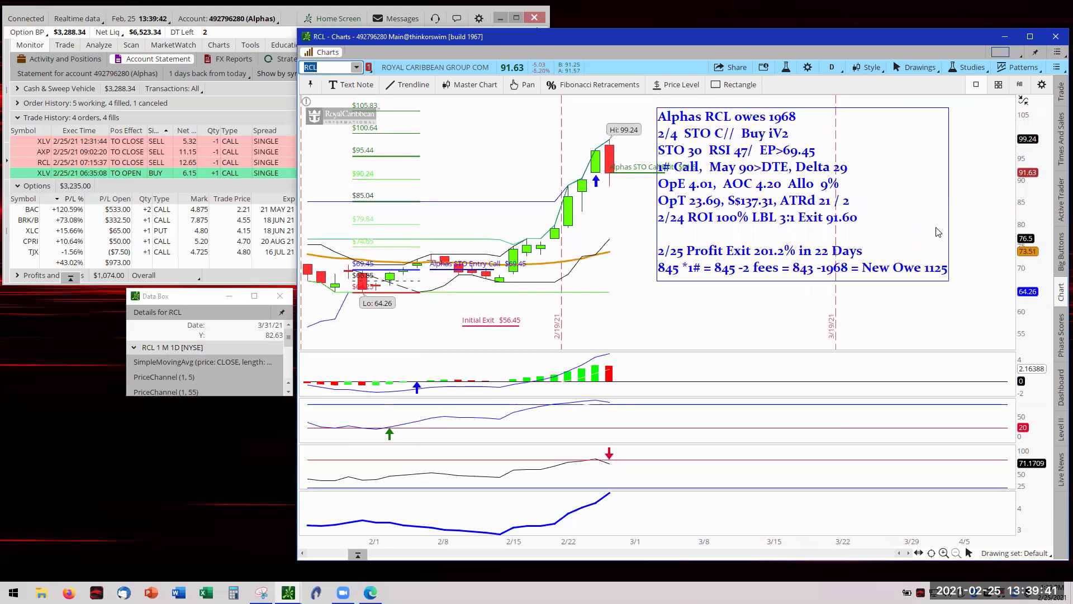
drag(979, 170, 954, 216)
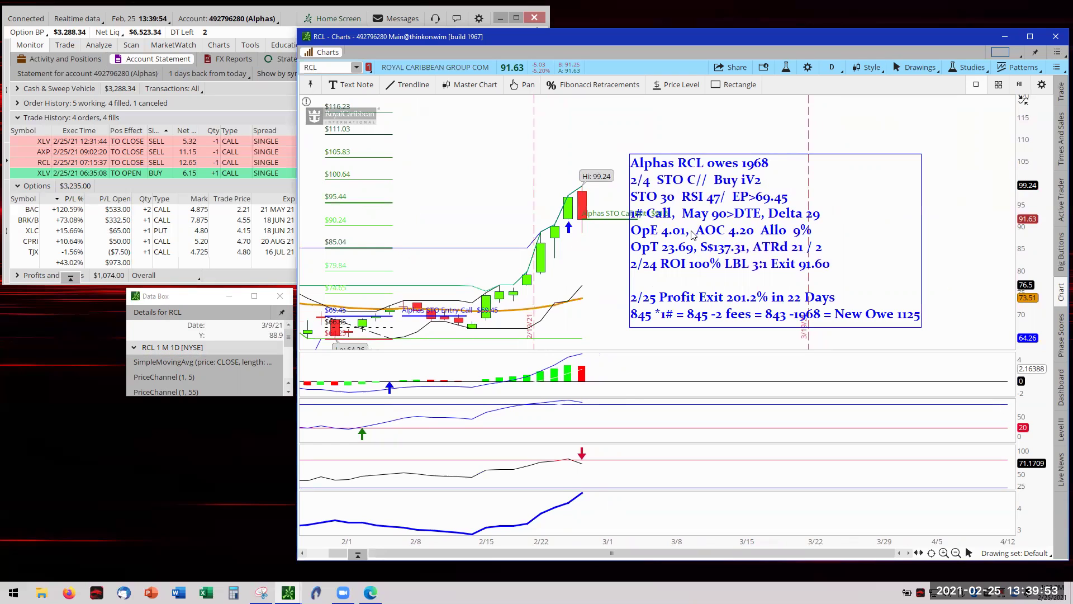
click(719, 237)
drag(718, 237, 774, 235)
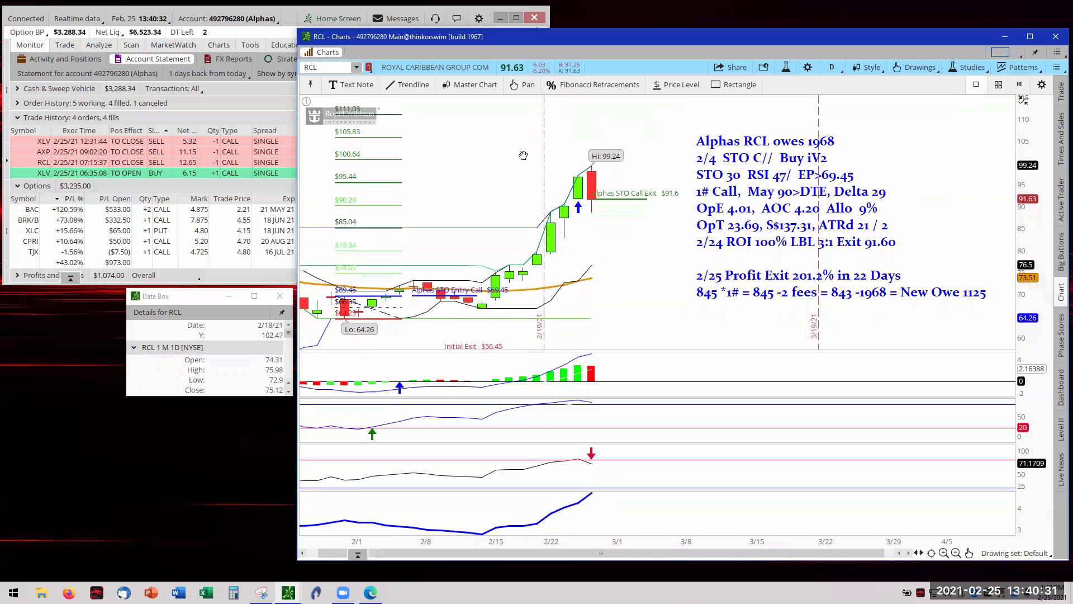
drag(520, 155, 510, 160)
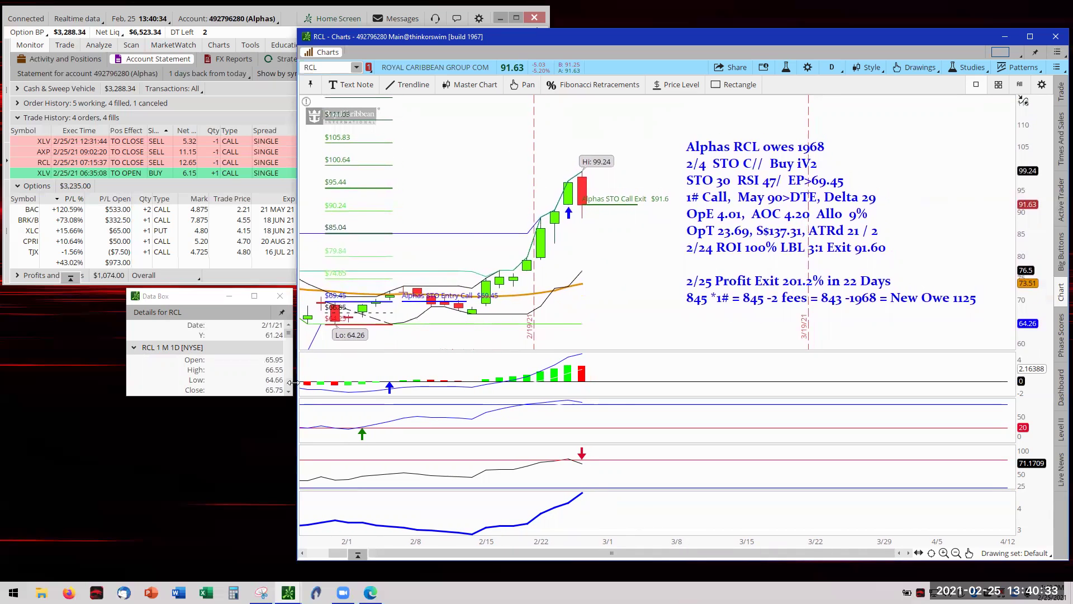
- Calculate 64 × 1.2 = 76.8 in Windows Calculator
click(233, 593)
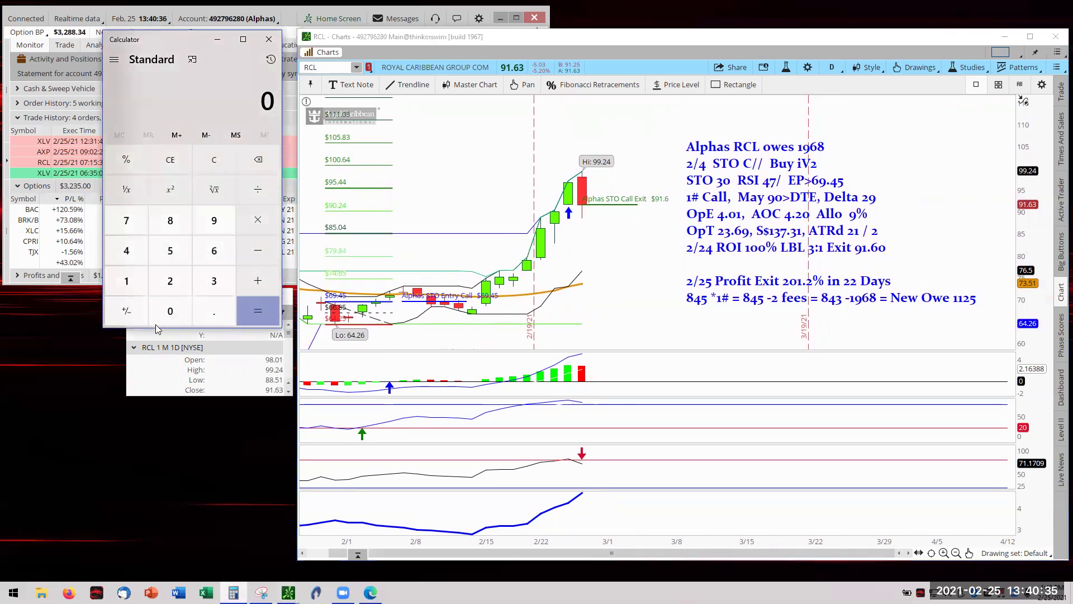
click(214, 251)
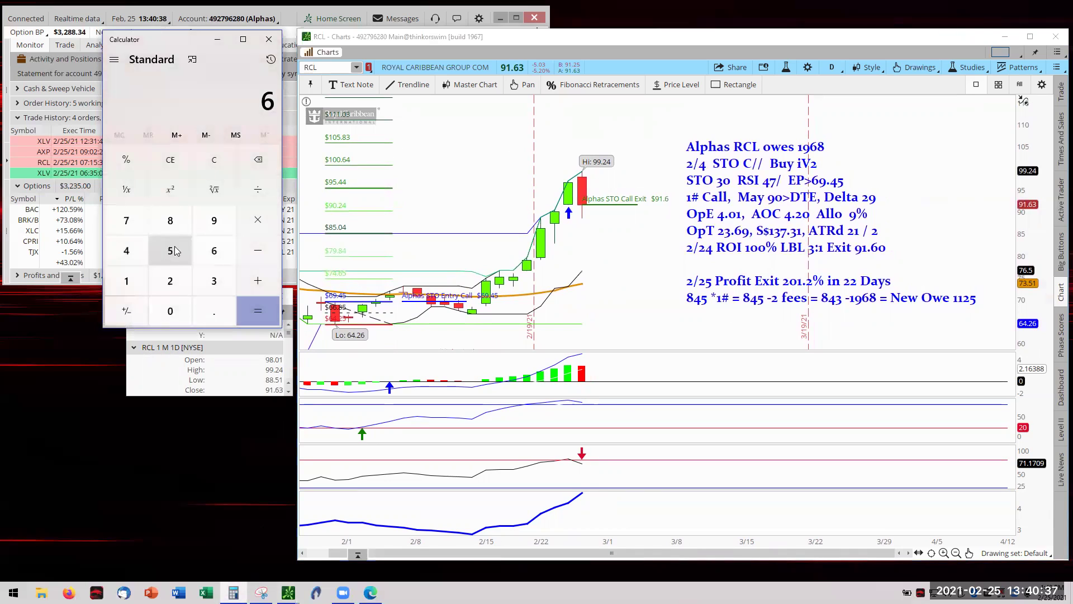
click(126, 251)
click(258, 220)
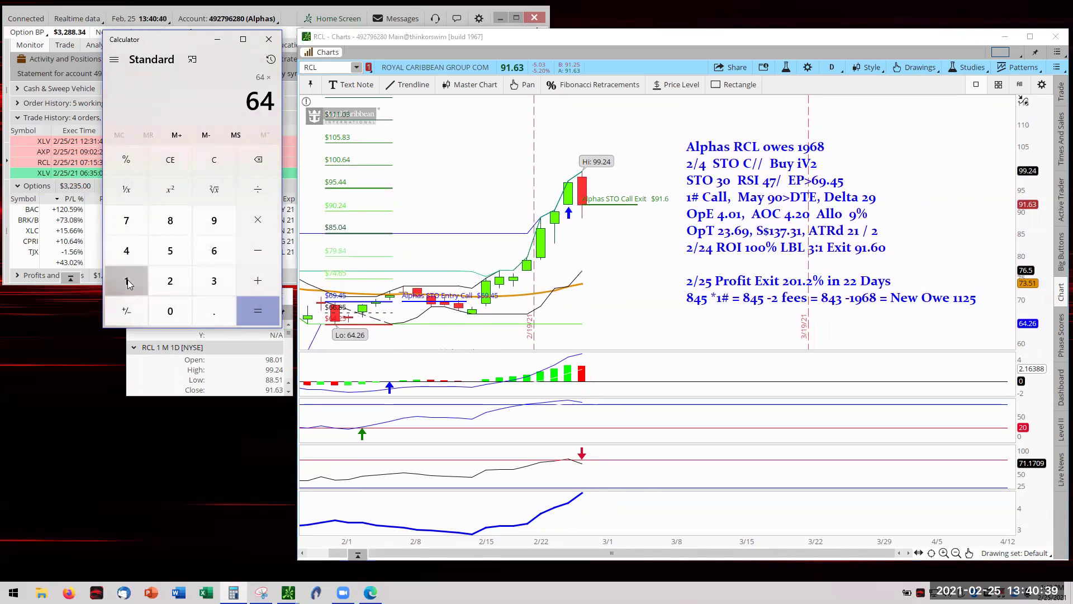
click(127, 281)
click(212, 310)
click(167, 281)
click(172, 311)
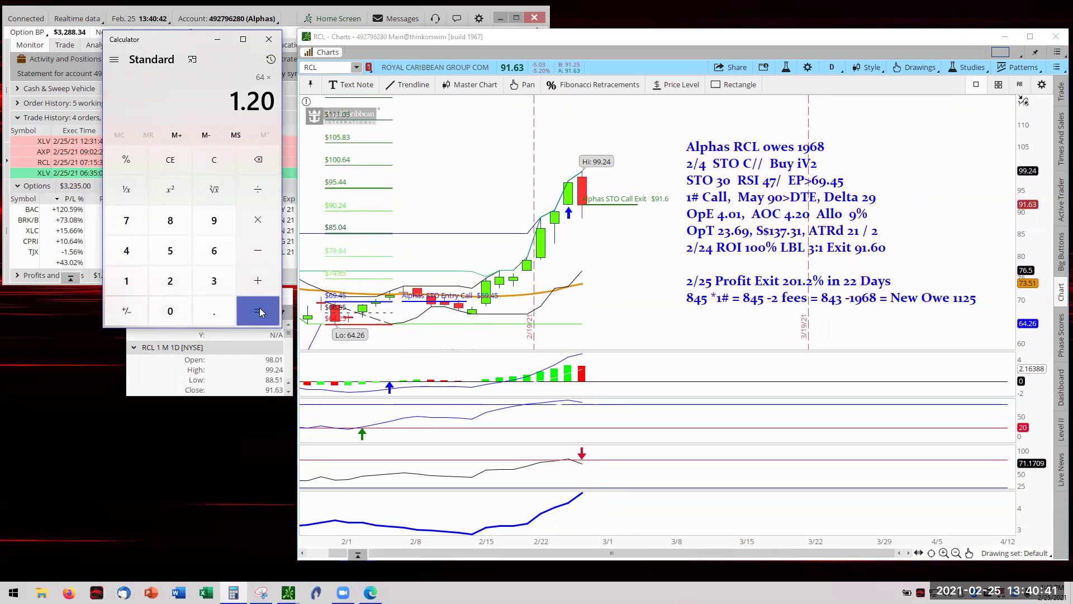
click(259, 307)
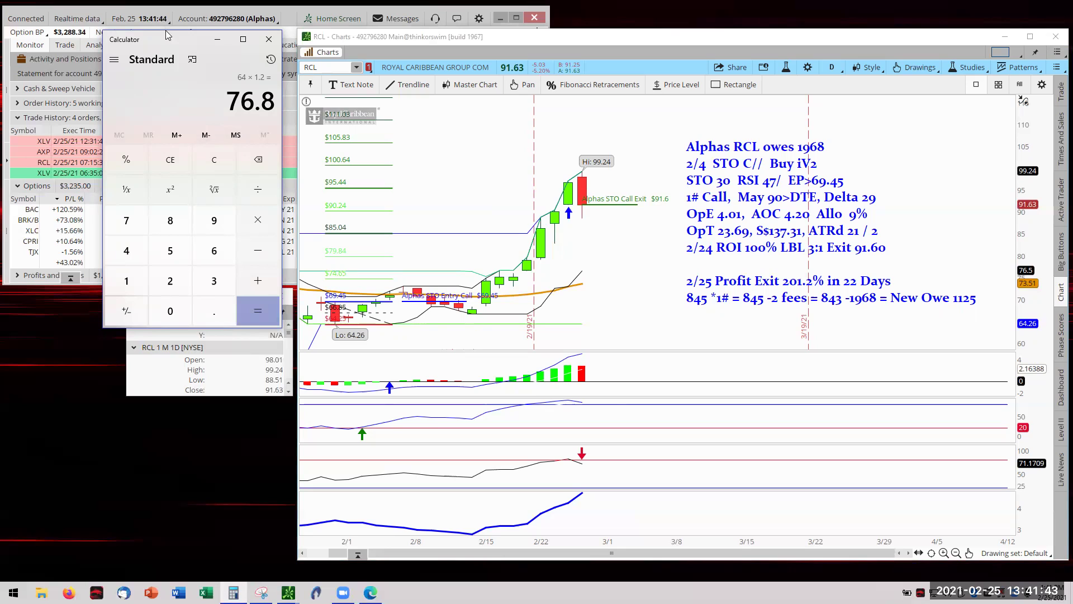
- Minimize the calculator and return the Data Box under the account panel
drag(161, 41, 59, 91)
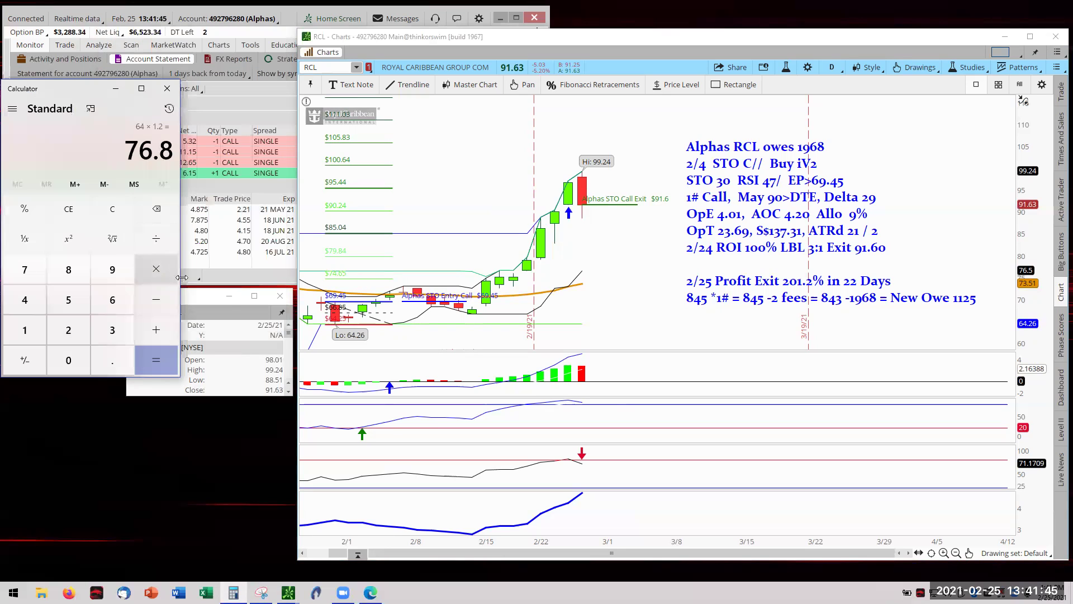
click(203, 298)
drag(202, 299, 198, 464)
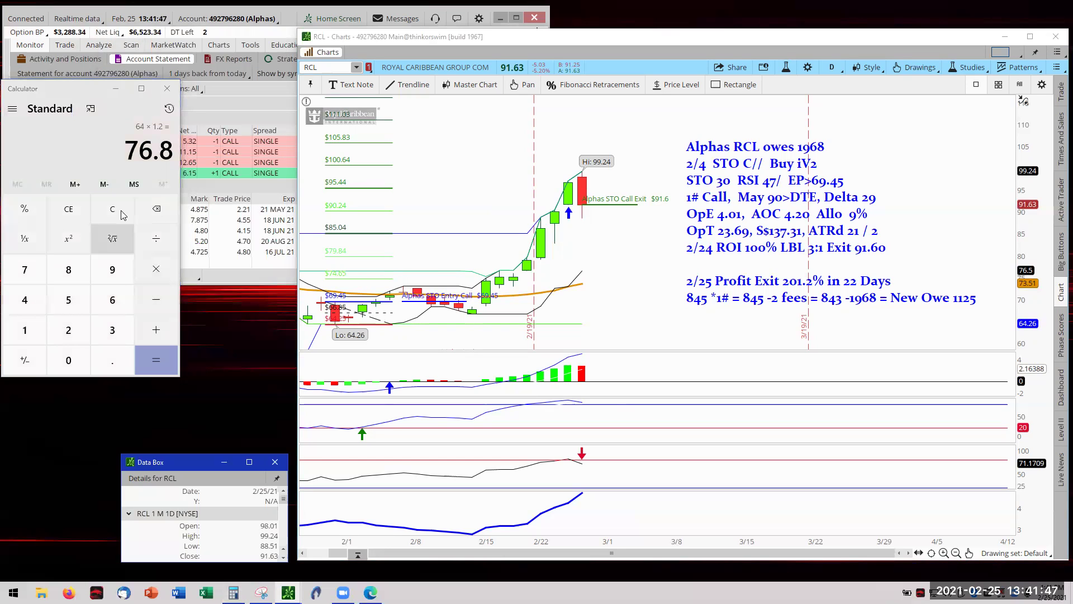
click(122, 88)
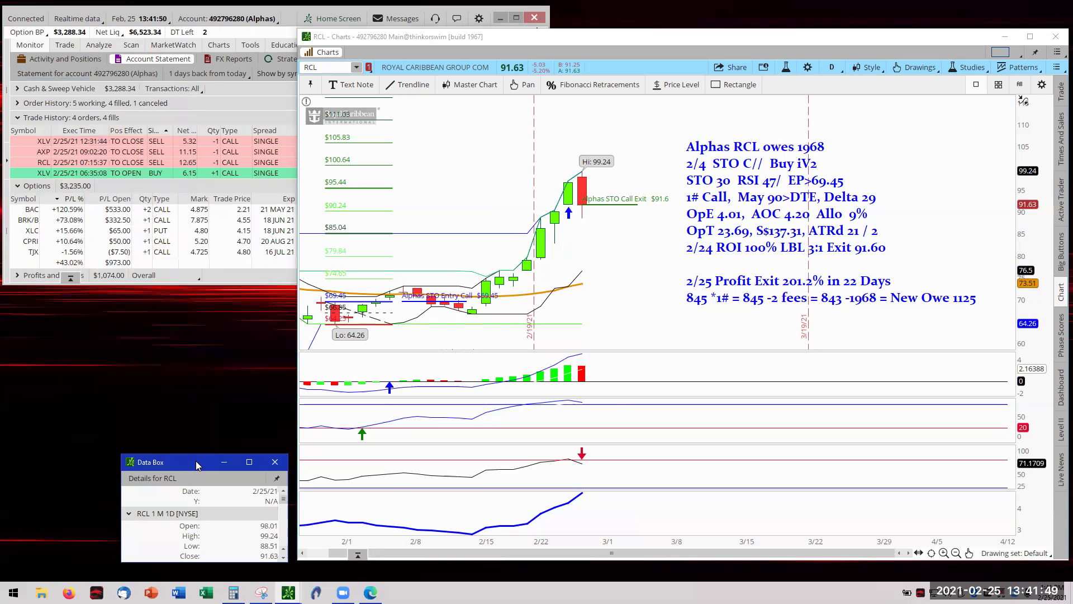
drag(196, 460, 198, 295)
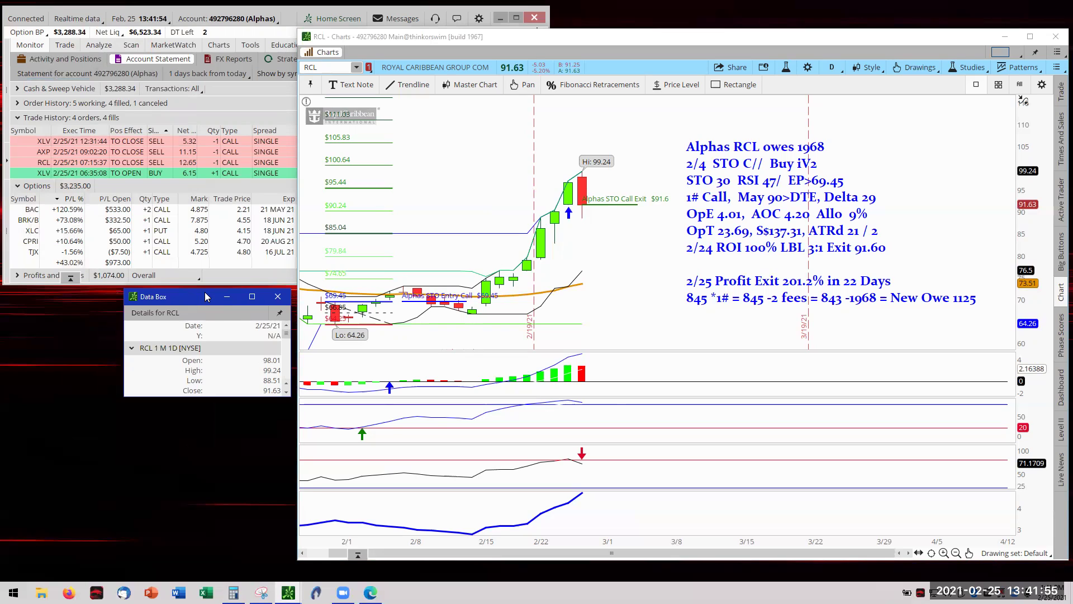
- Move the Data Box over the RCL chart for review, then back off the chart
drag(206, 296, 459, 109)
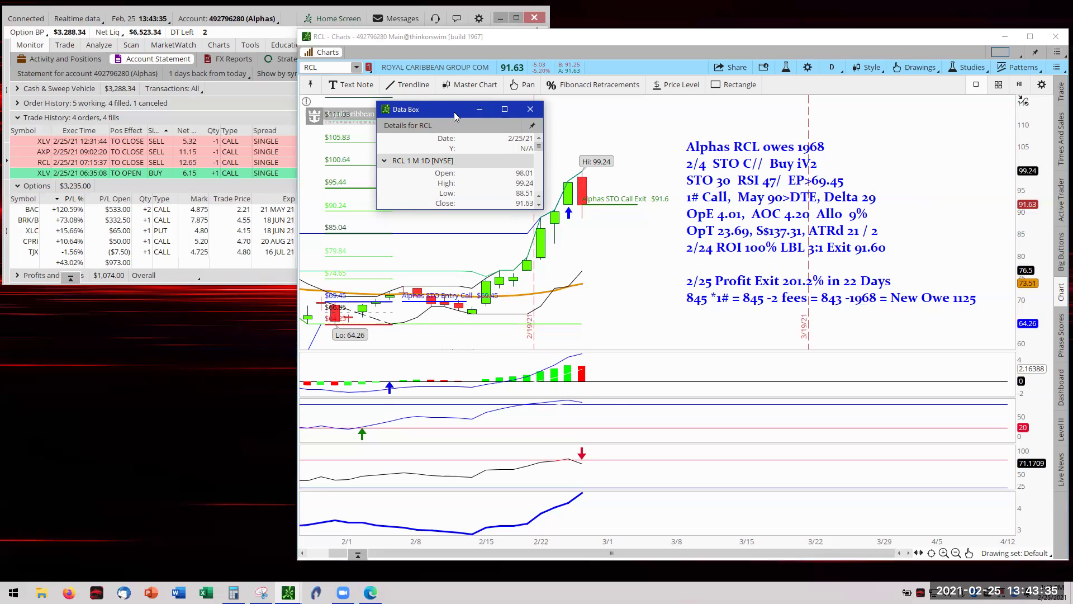
drag(454, 112, 200, 299)
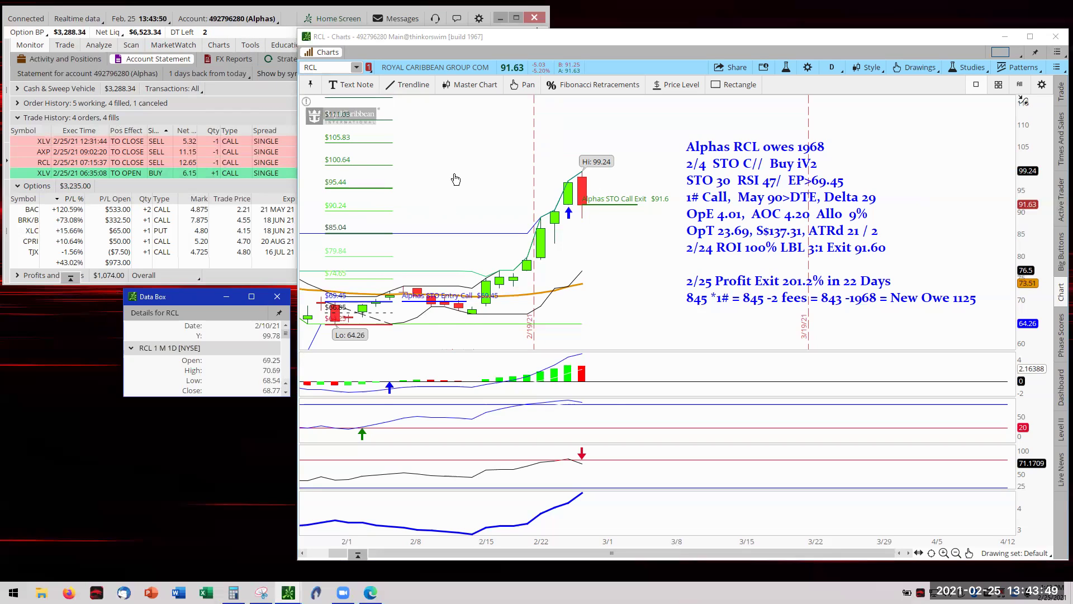
- Switch the chart to XLV and re-anchor its Fibonacci retracement near the 2/24 candle
click(357, 68)
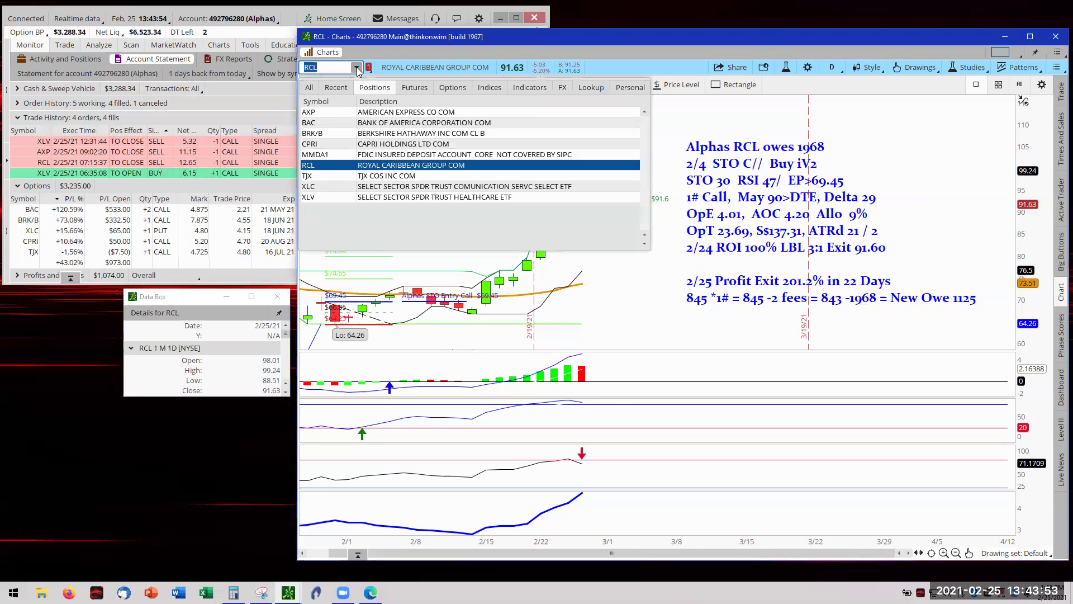
click(381, 199)
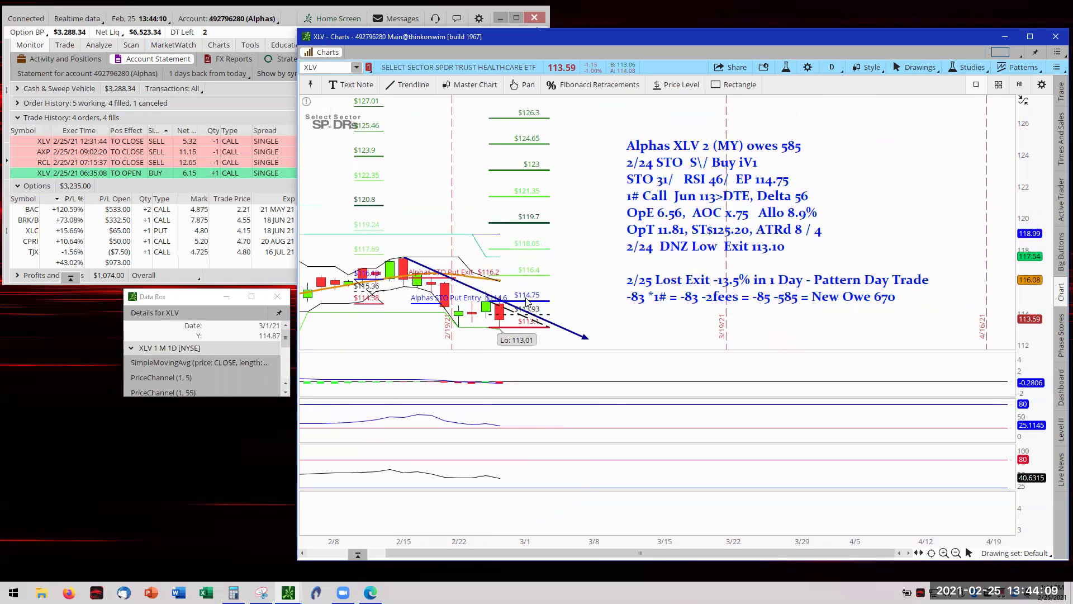
drag(542, 302, 488, 289)
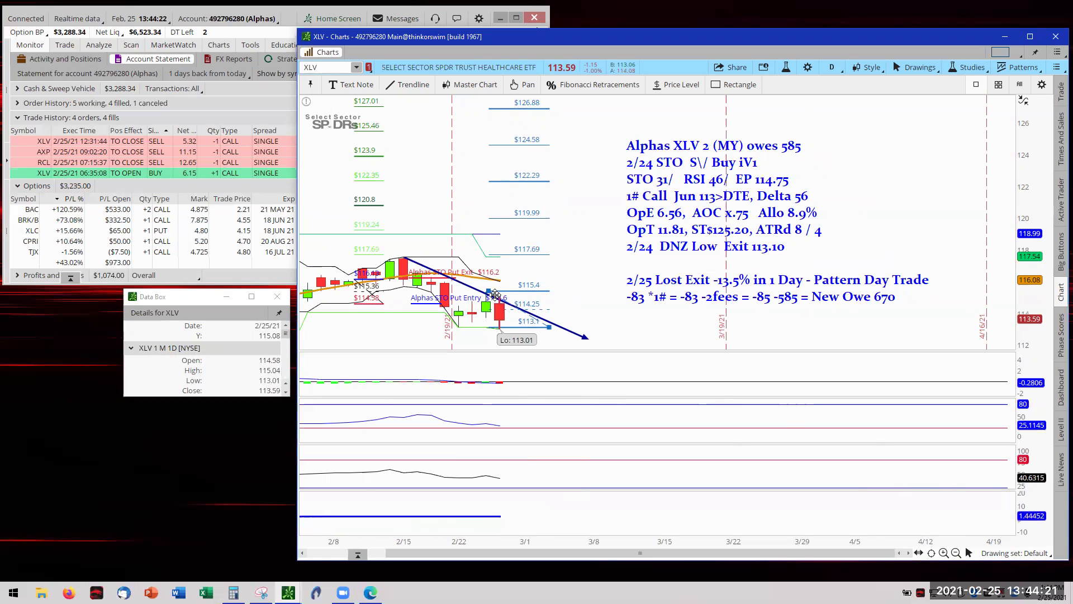
drag(488, 290, 488, 307)
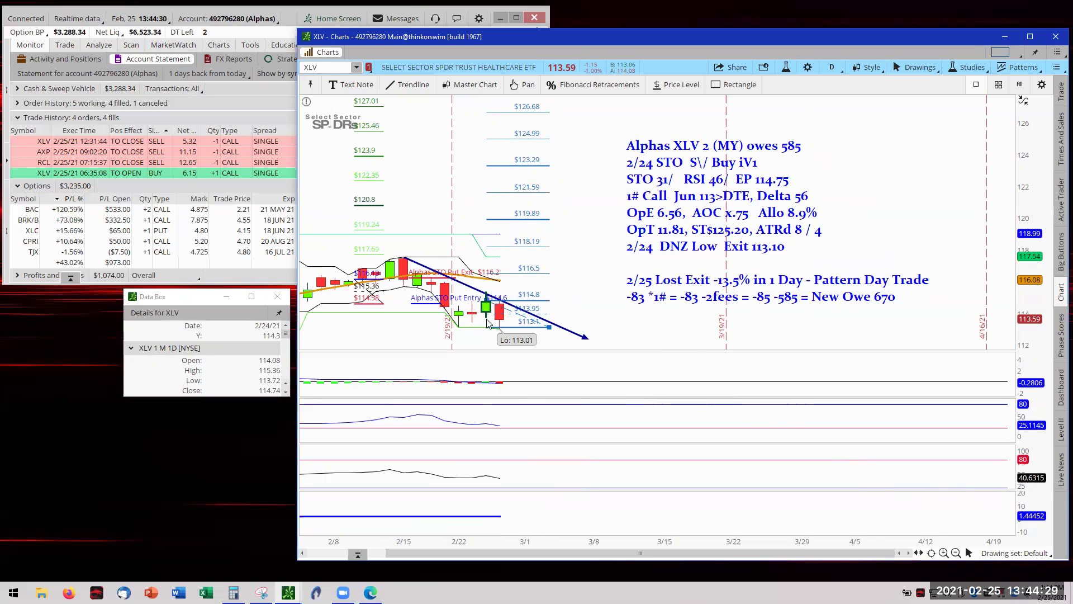
drag(486, 301, 487, 287)
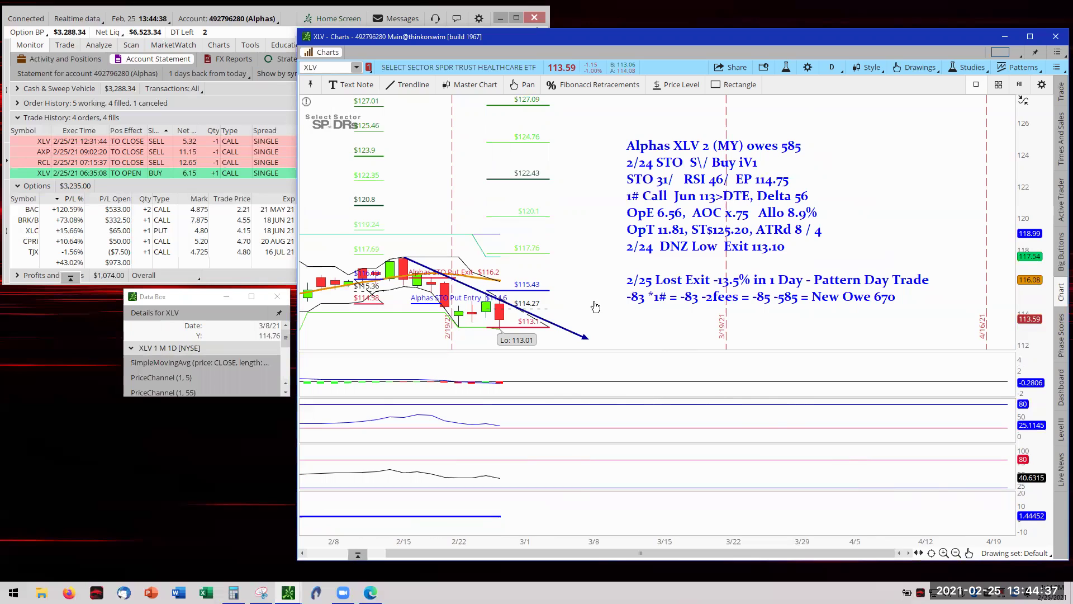
drag(525, 300, 485, 301)
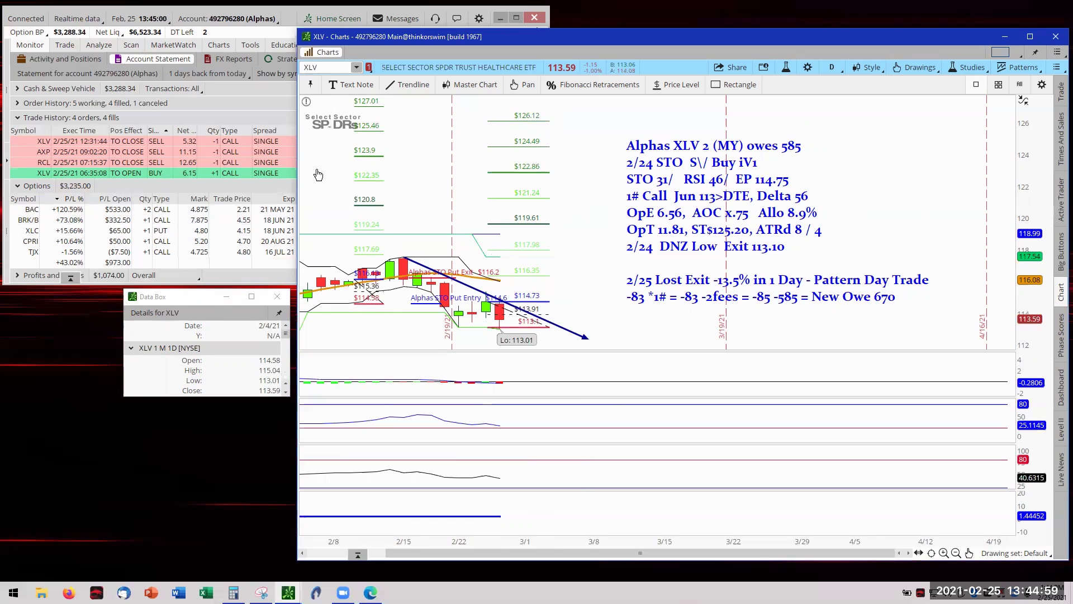
- Switch the chart to BAC and move the Alphas BAC owes 2187 note right of the candles
click(357, 68)
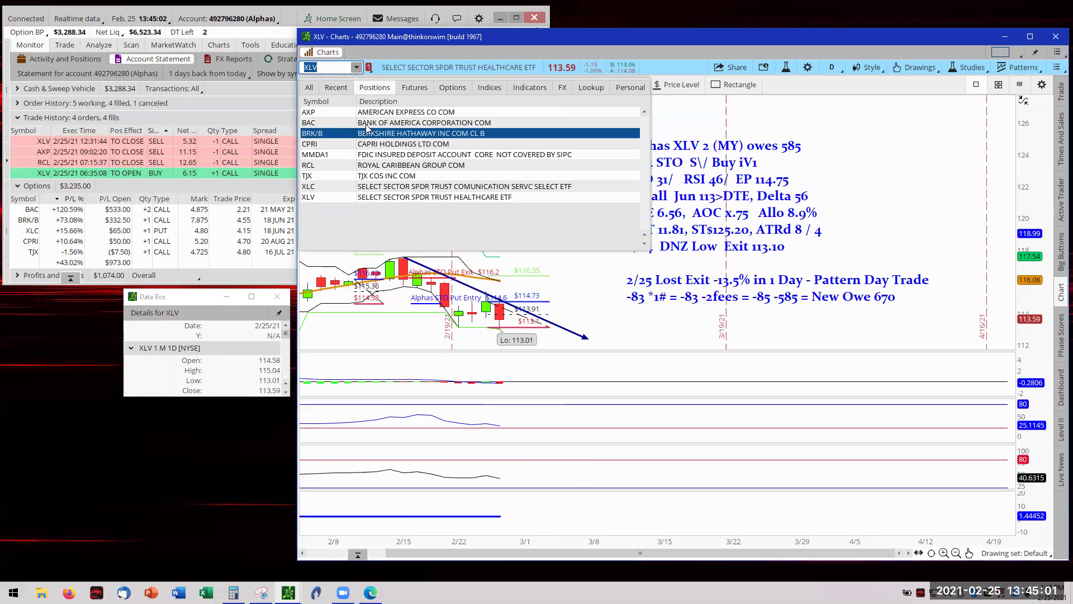
click(369, 123)
right_click(521, 228)
scroll(941, 244, down, 3)
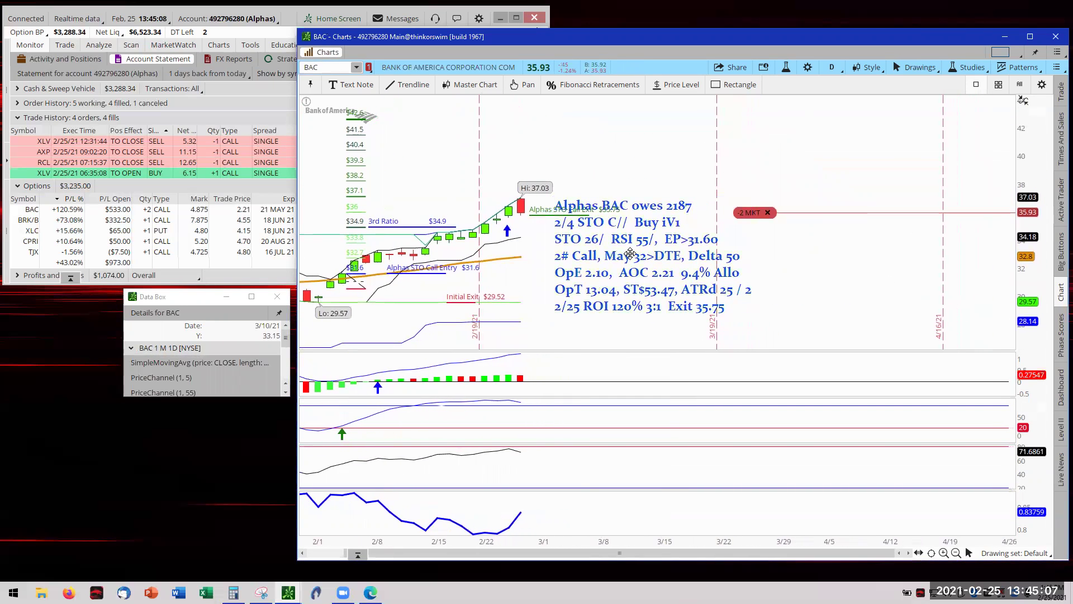
drag(622, 252, 692, 281)
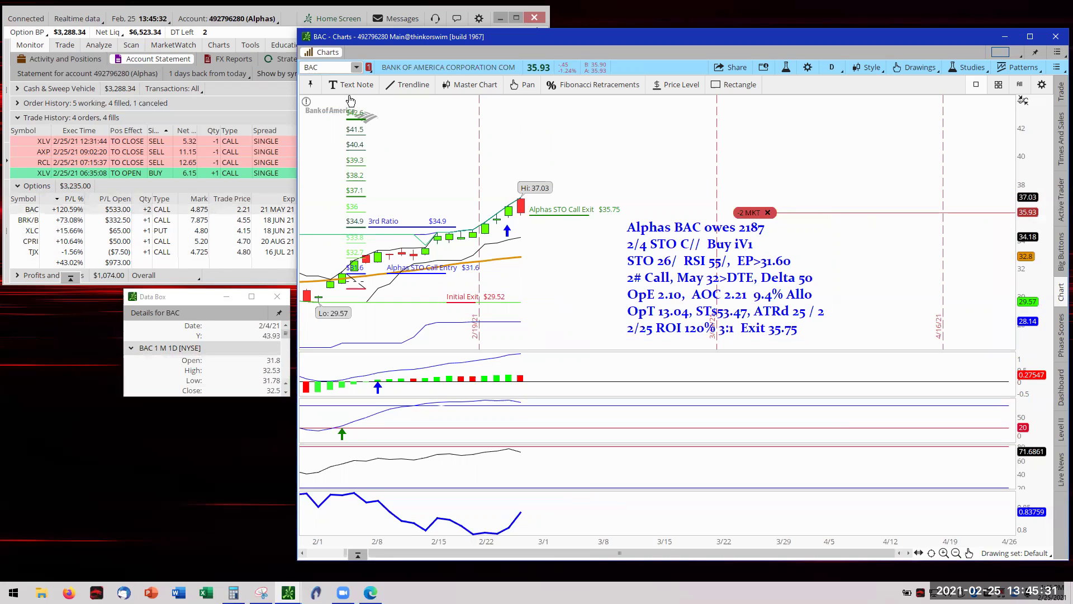
- Switch to BRK/B, then pan and refit the chart so candles, Fibonacci levels and owes 1102 note show
click(357, 68)
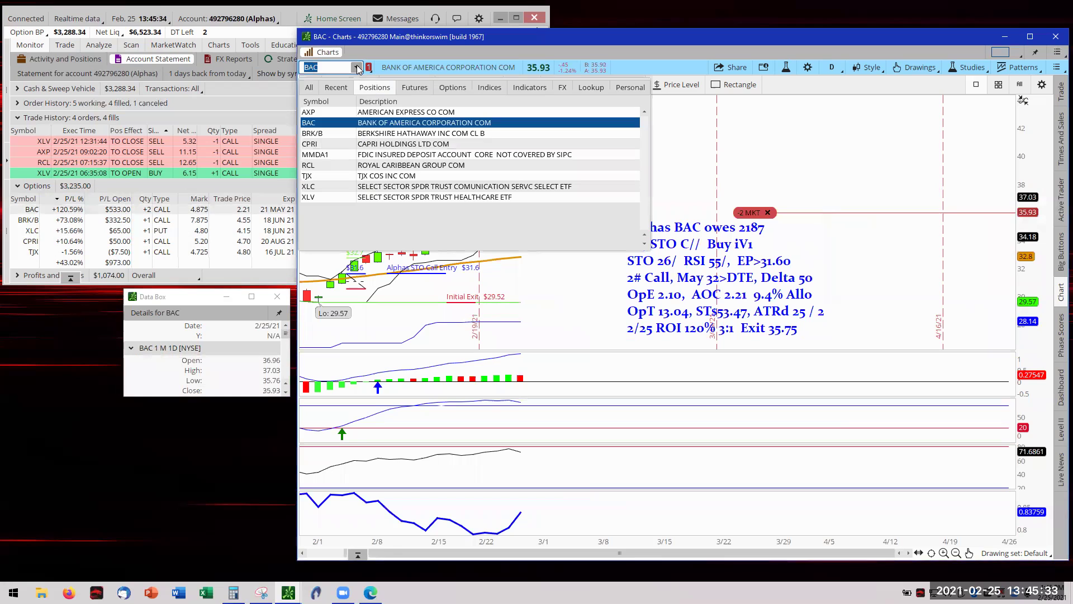
click(378, 133)
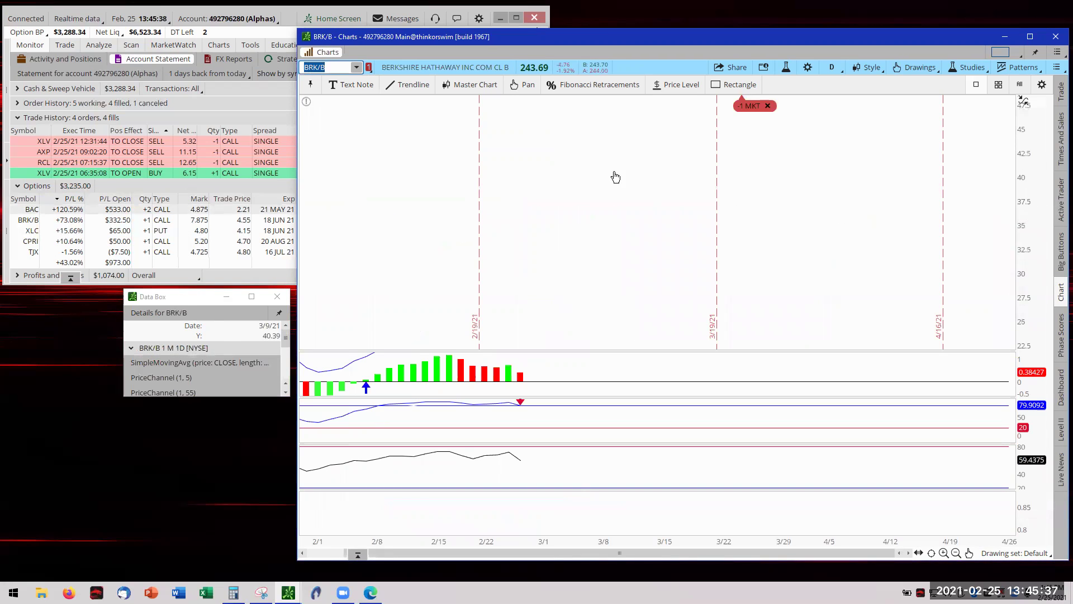
drag(619, 184, 647, 185)
drag(1027, 188, 1028, 223)
click(495, 88)
right_click(570, 215)
click(679, 211)
scroll(915, 287, down, 5)
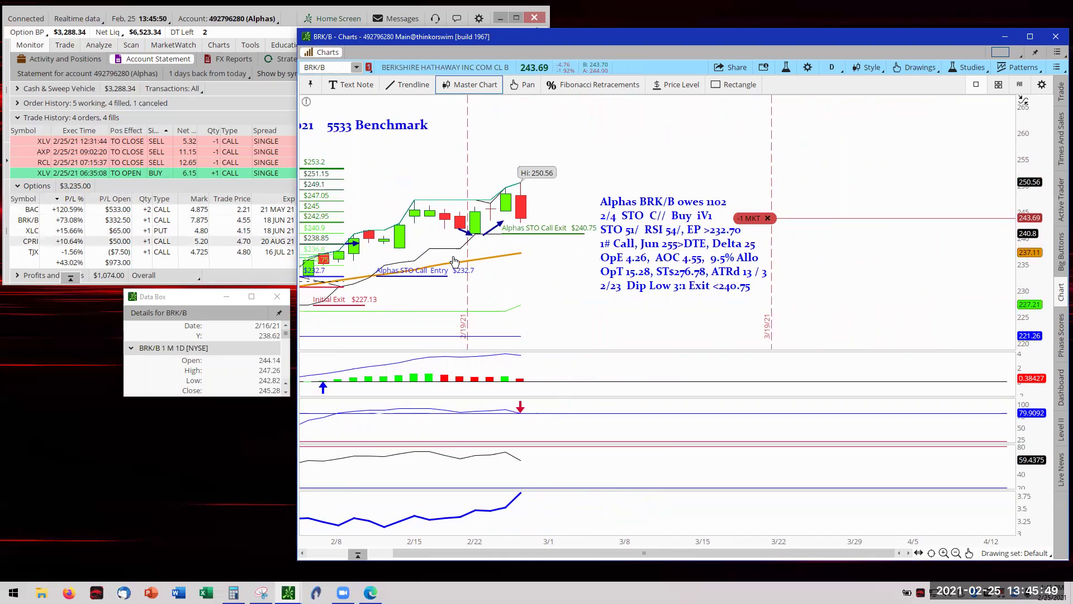
mouse_move(495, 230)
drag(430, 165, 478, 162)
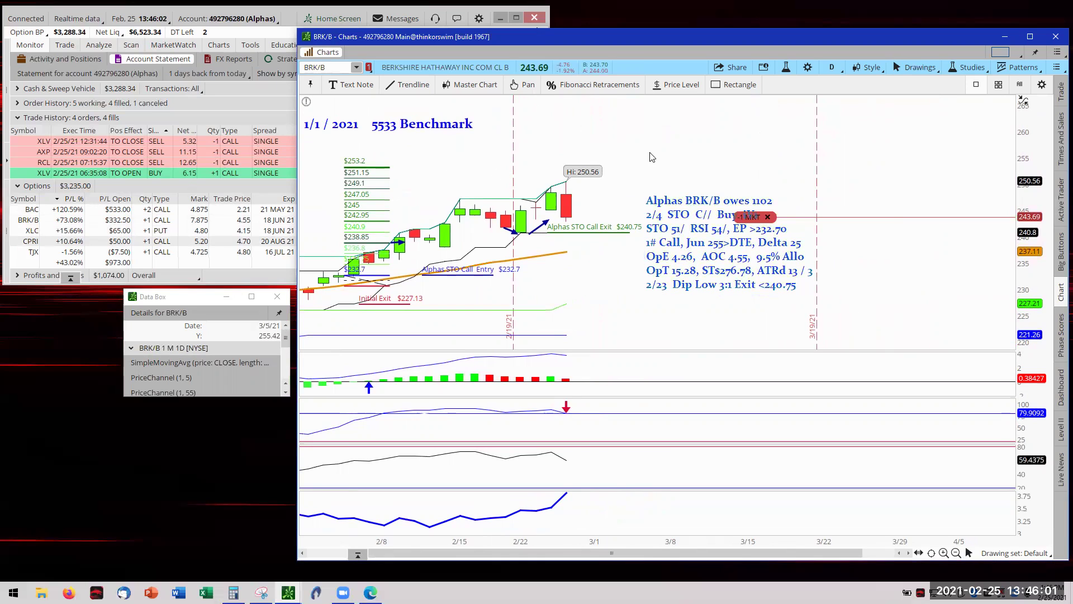
- Briefly view the XLC chart and leave Pan mode, then switch the chart to CPRI
click(355, 67)
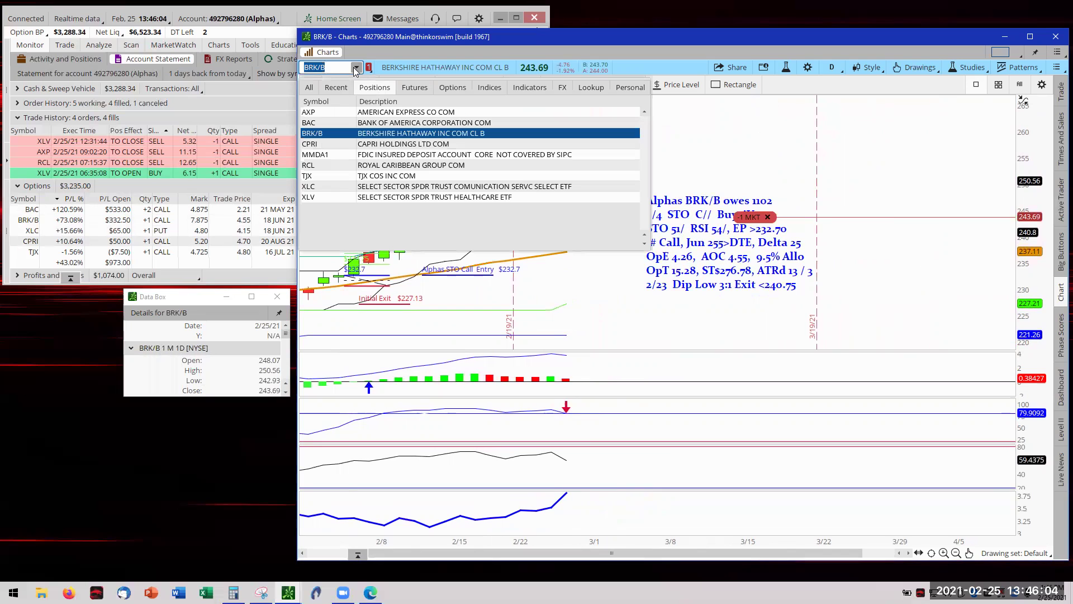
click(364, 187)
right_click(591, 219)
click(609, 220)
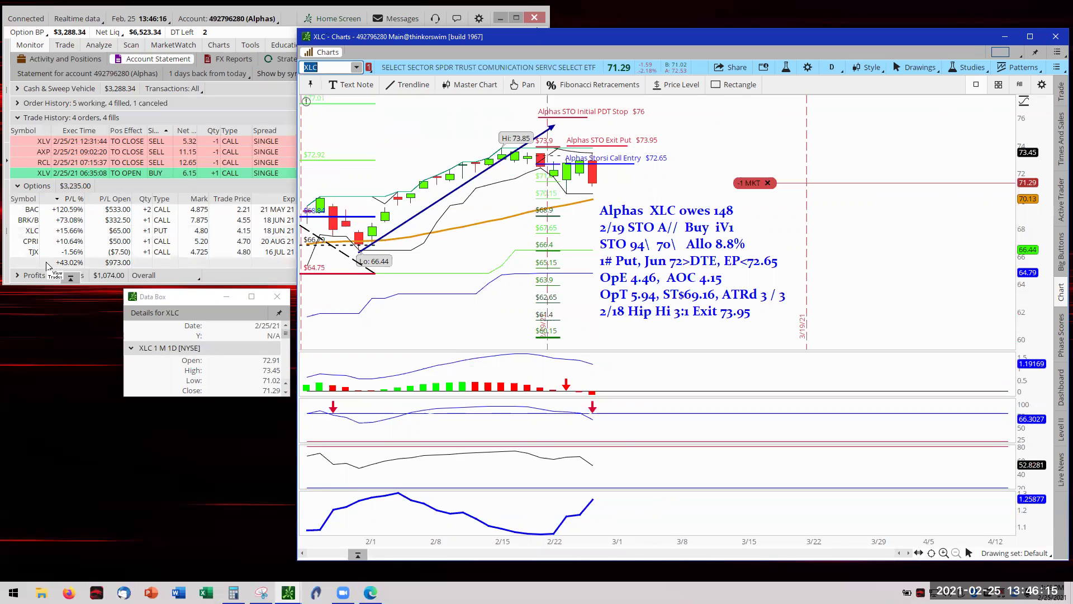
click(357, 68)
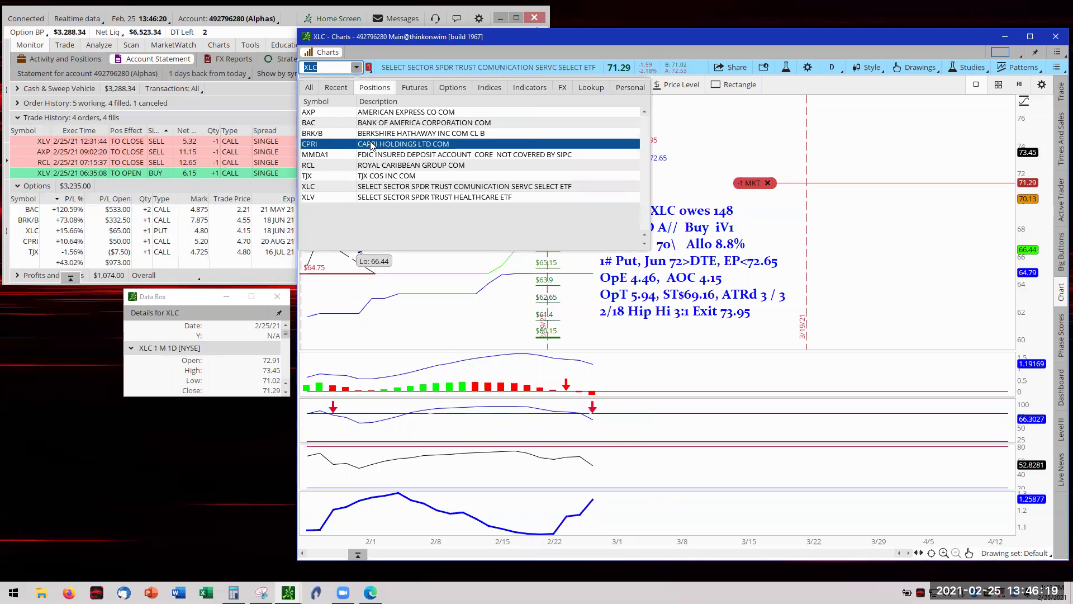
click(372, 145)
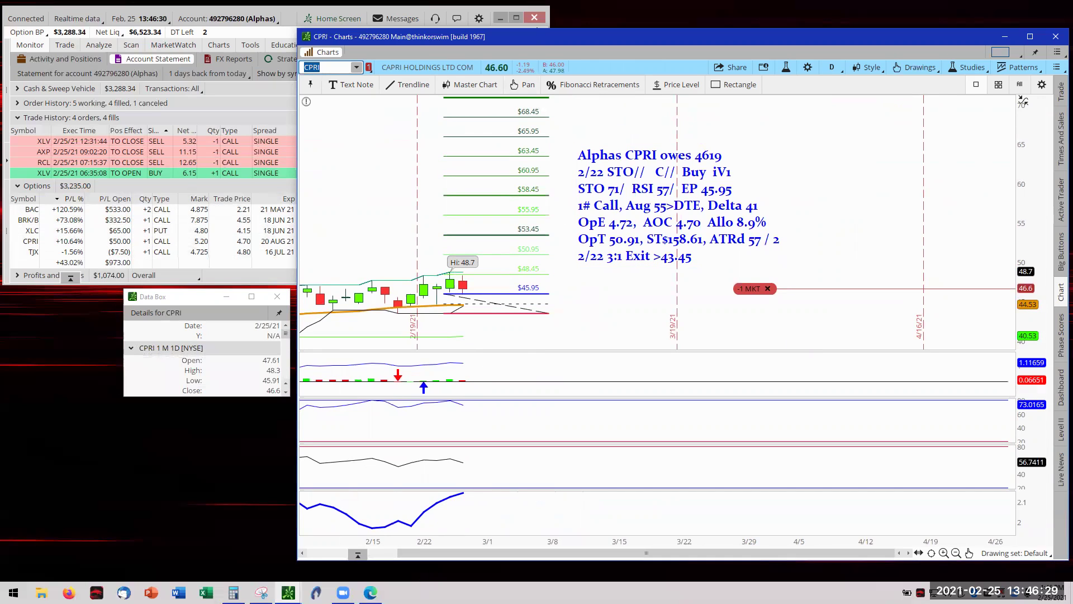
- Restore the February 25 'Losers Become Winners' summary slide in Edge
click(370, 593)
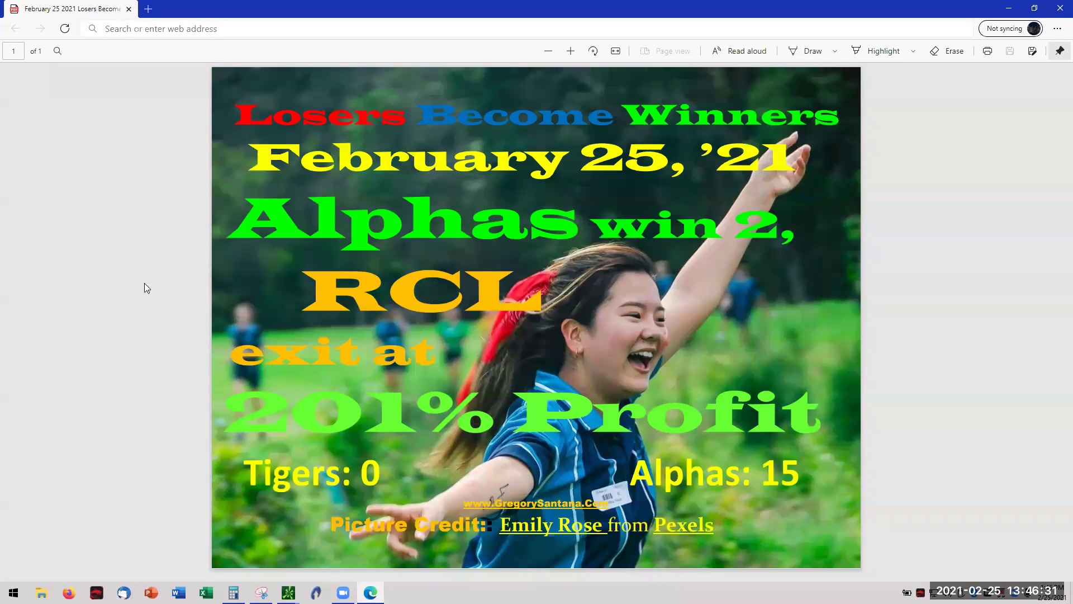